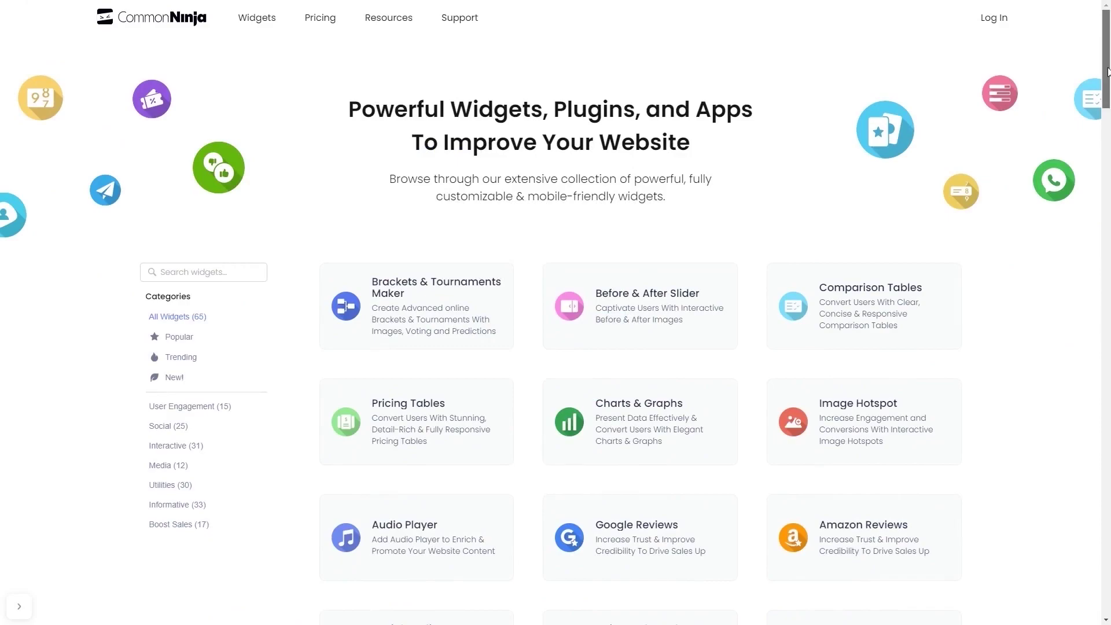
drag(1107, 72, 1107, 313)
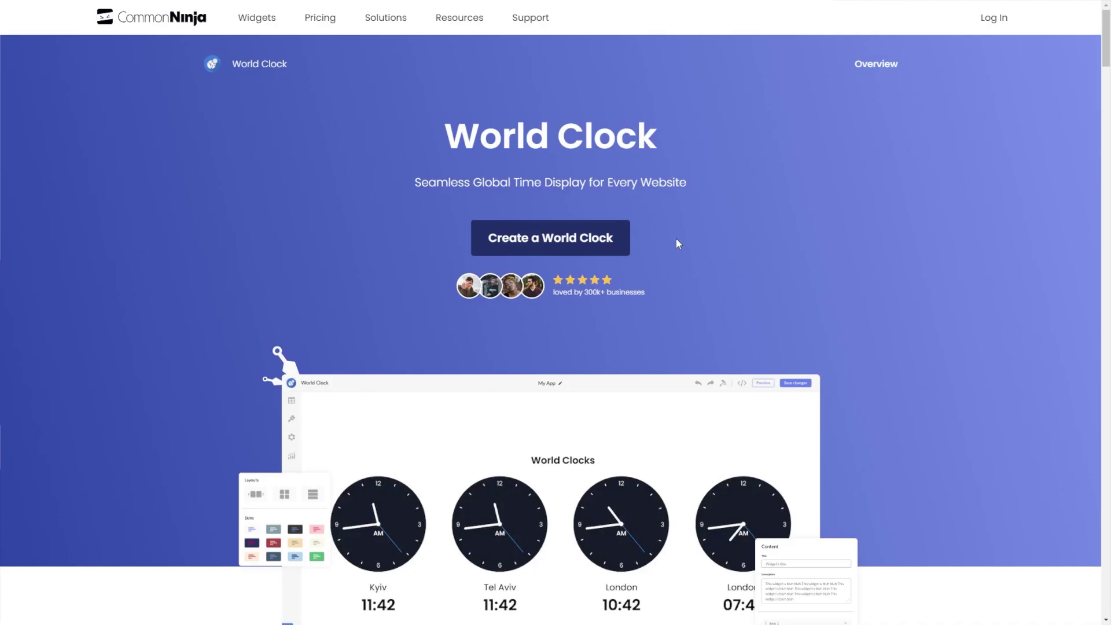
Start a new World Clock widget and briefly check the Paris clock's settings
click(564, 247)
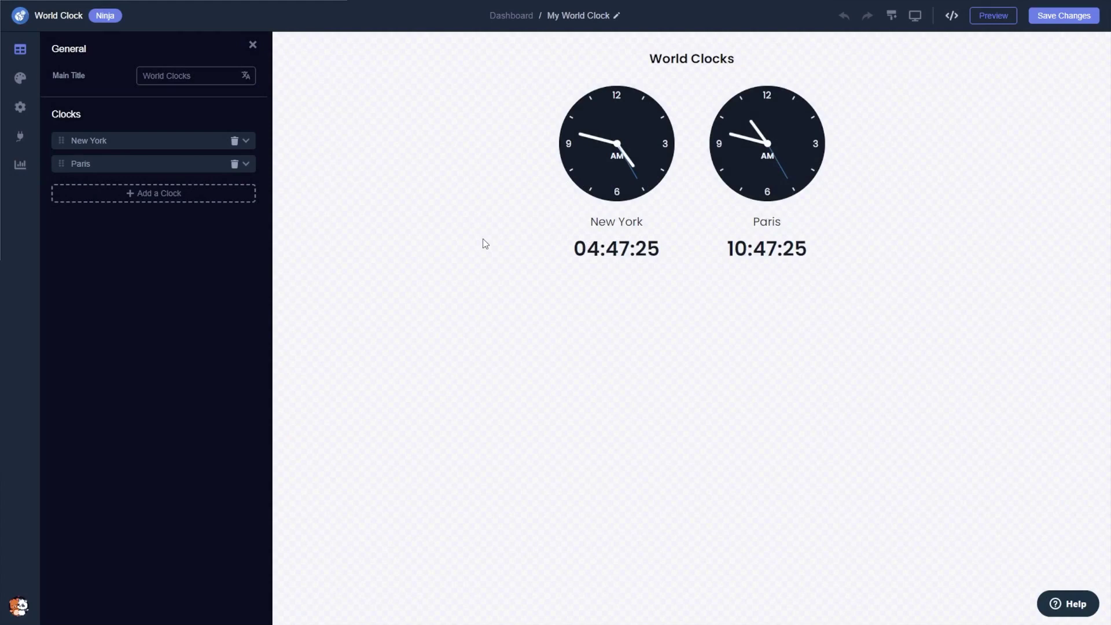
click(209, 164)
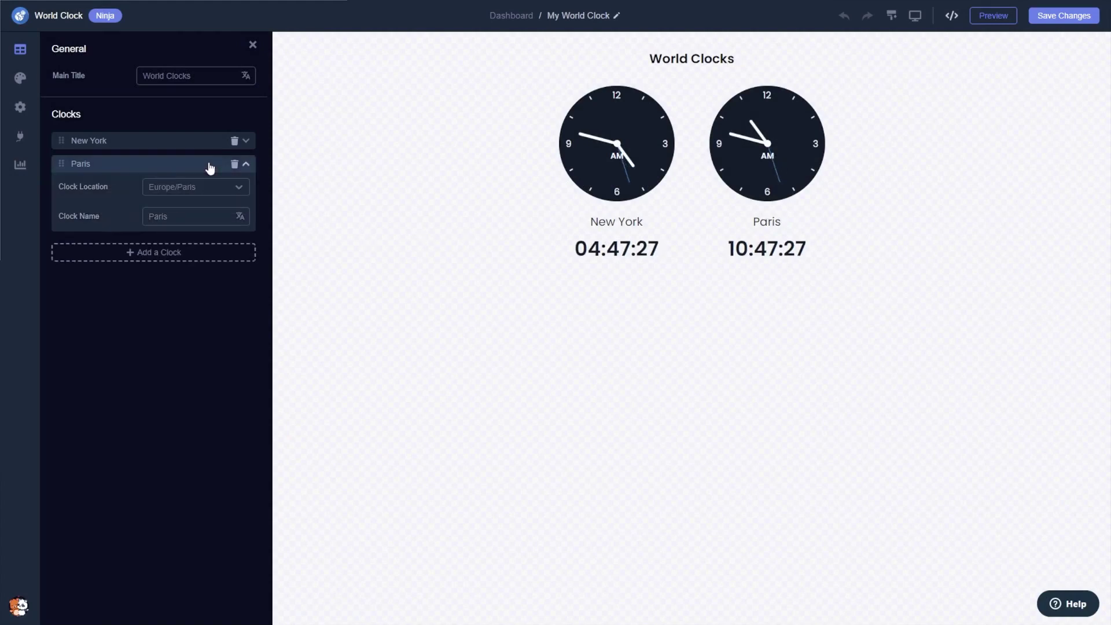
click(209, 165)
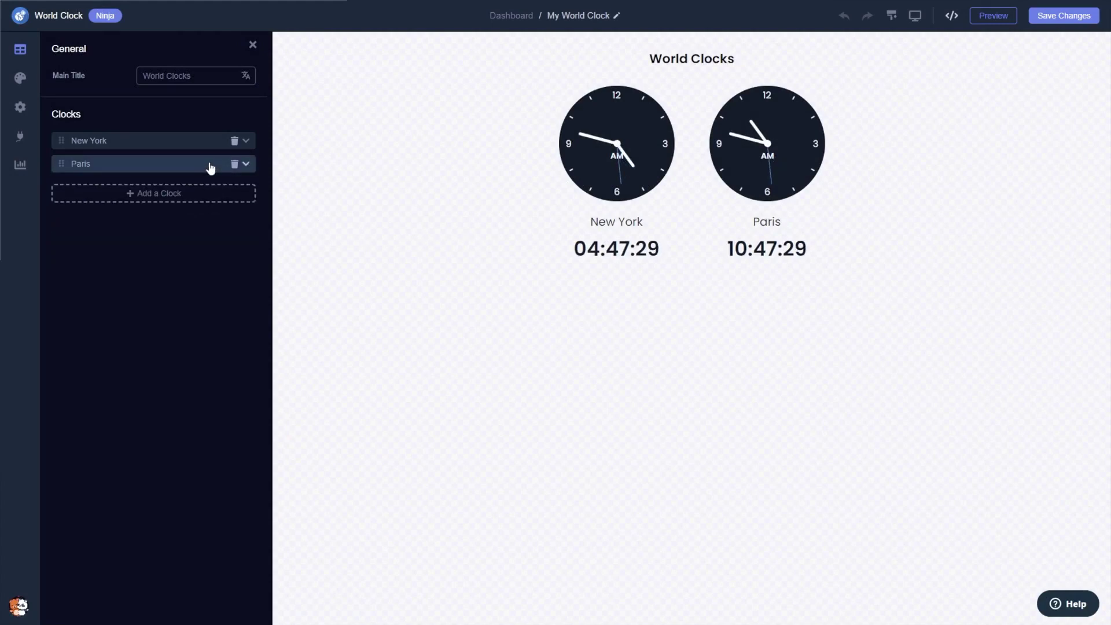
Add a third clock located in Europe/Kiev and select its name field
click(199, 198)
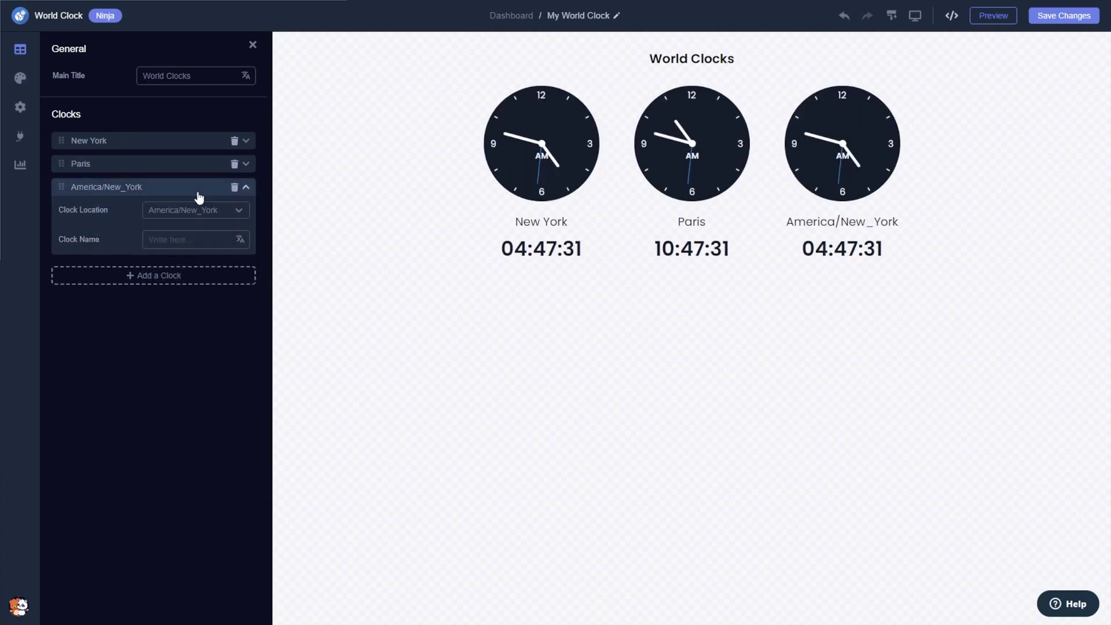
click(238, 211)
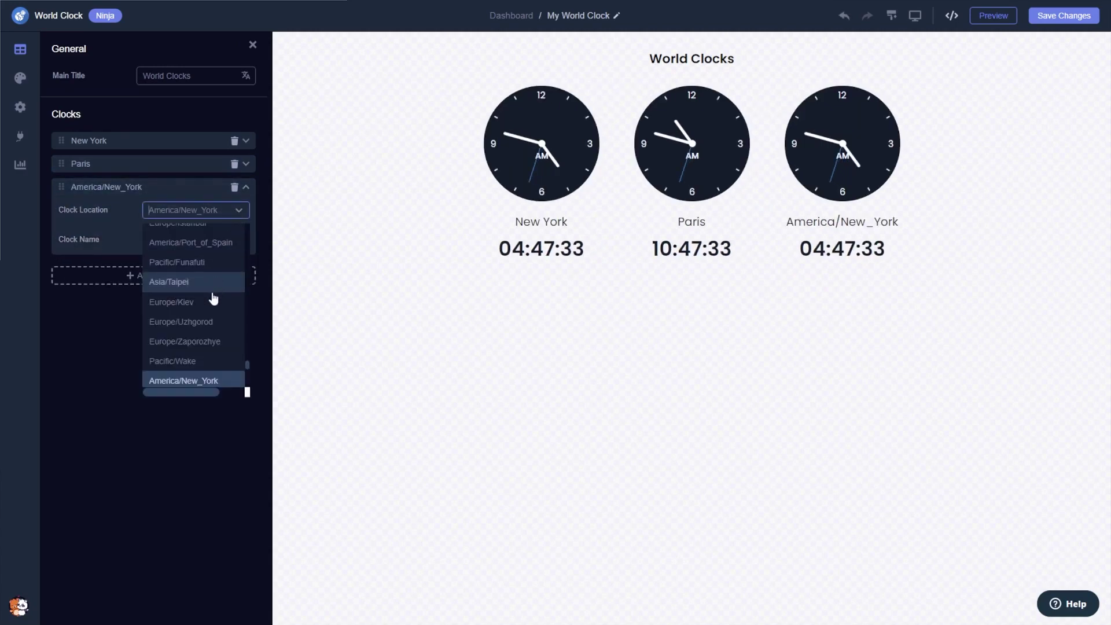
click(172, 302)
click(199, 241)
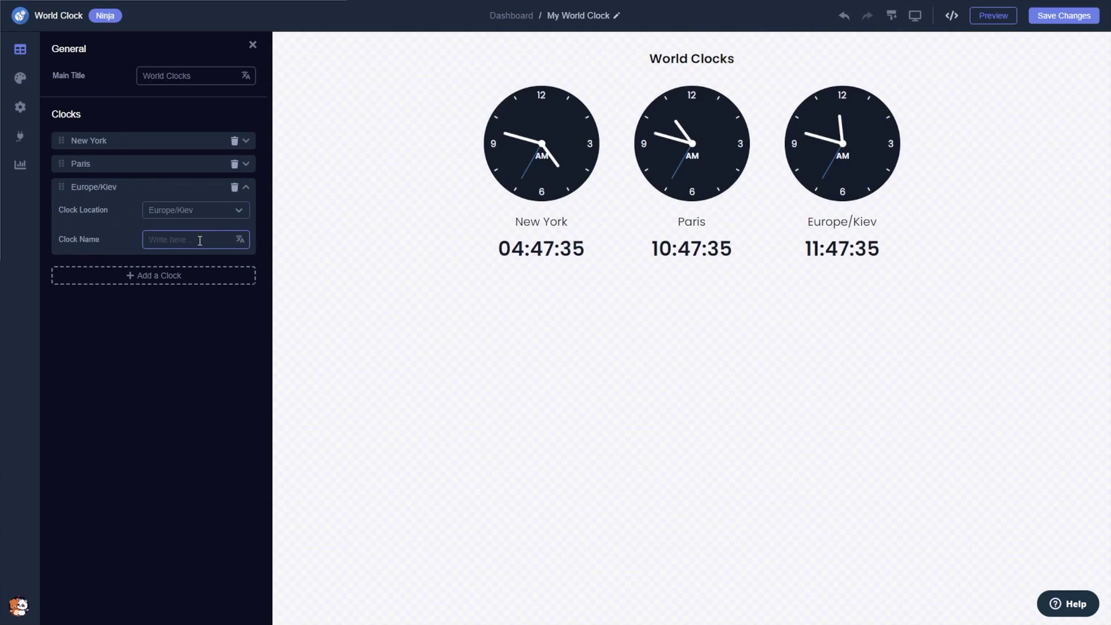
text(Kiev)
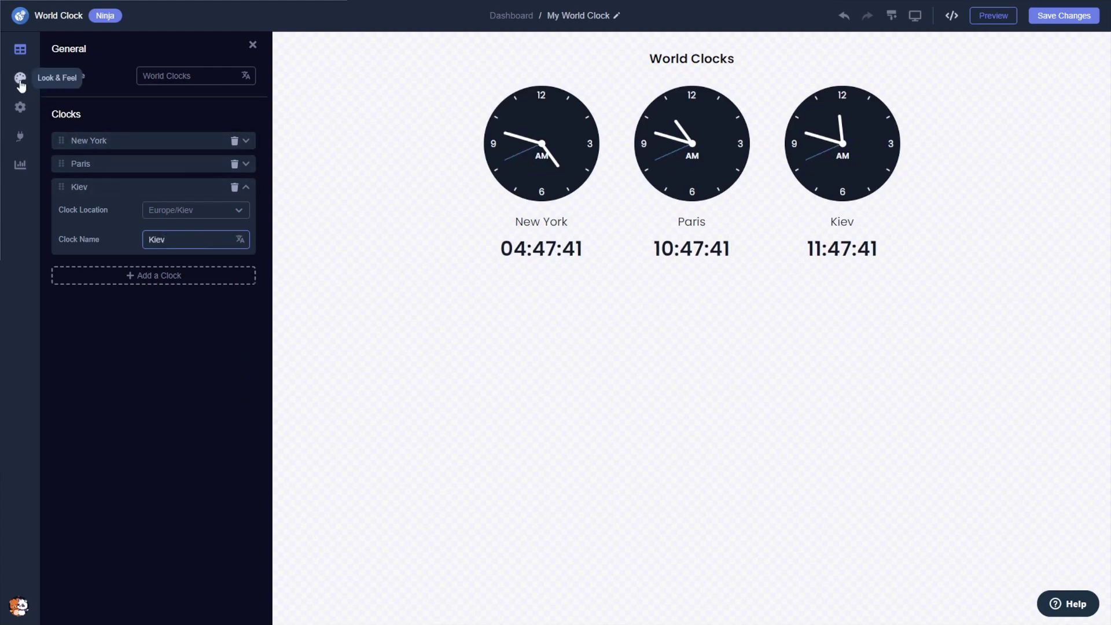
In Look & Feel, choose the layout with digital time above analog clocks
click(22, 84)
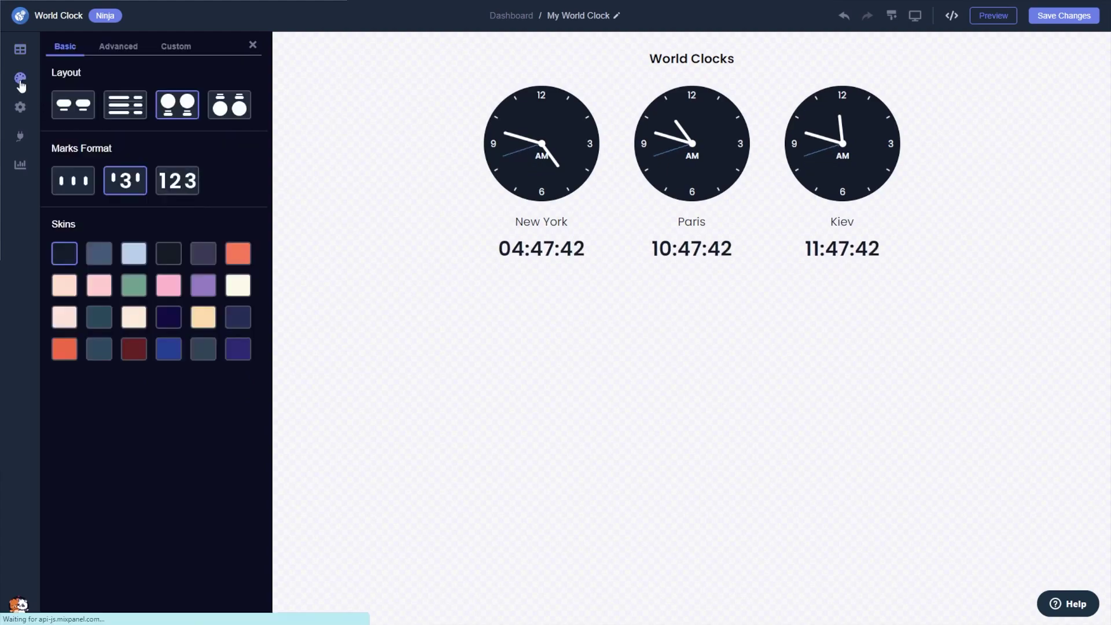
click(64, 103)
click(124, 105)
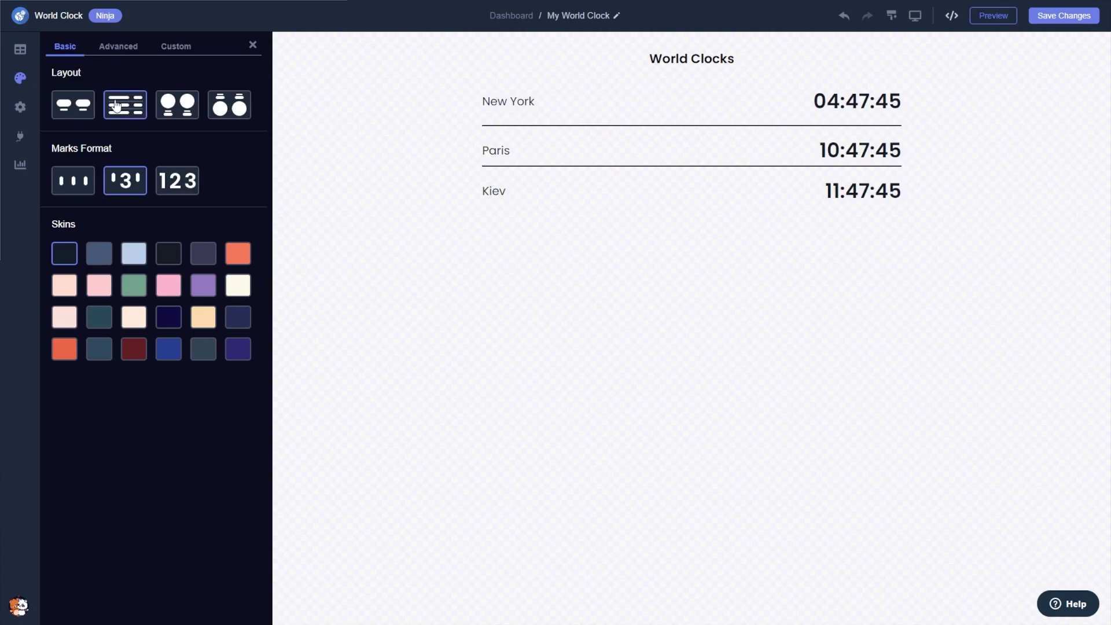
click(229, 105)
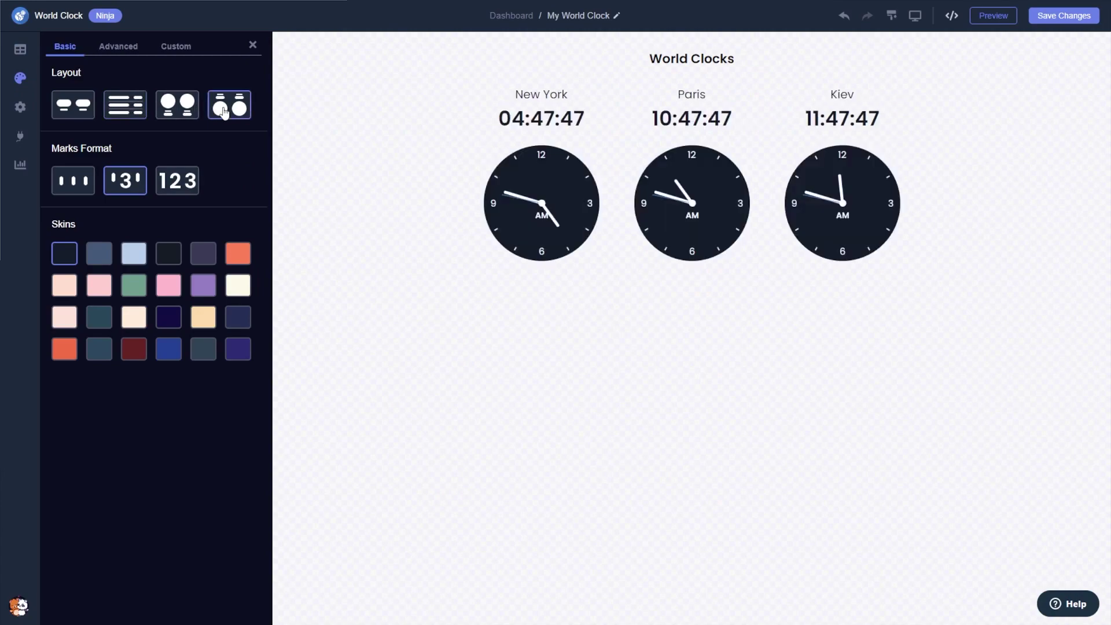
Use full hour-number marks and apply the dark purple skin with green hands
click(88, 183)
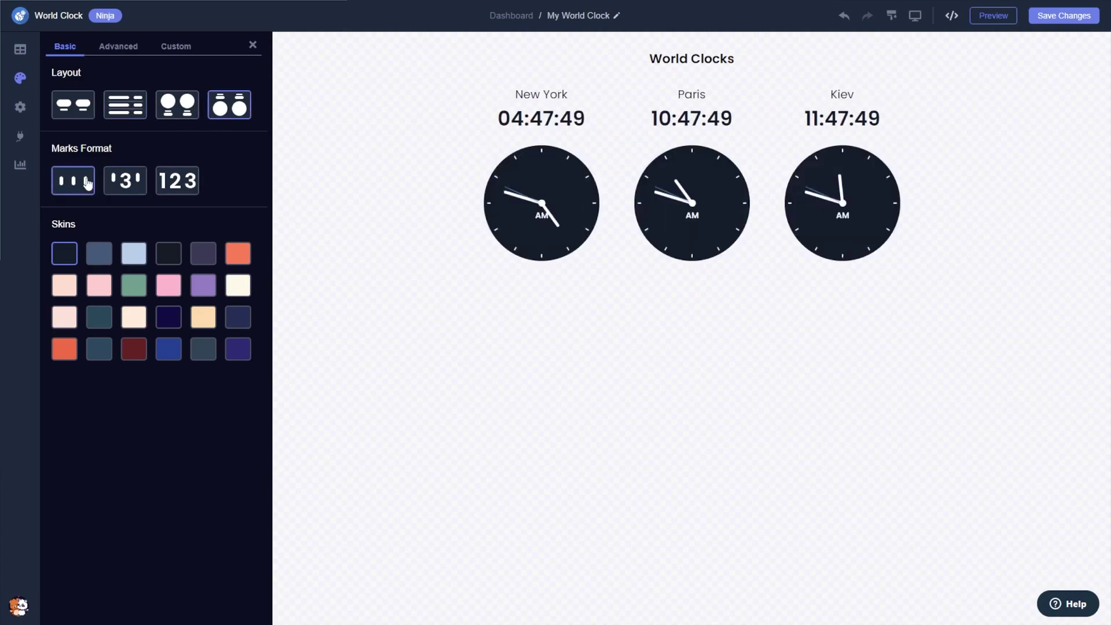
click(175, 183)
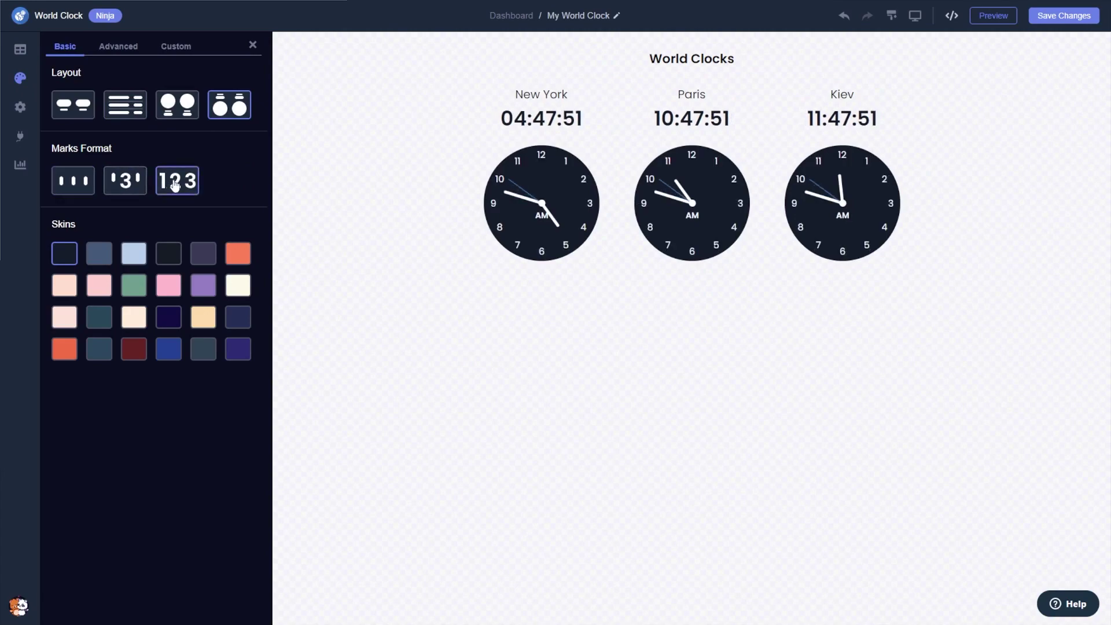
click(99, 253)
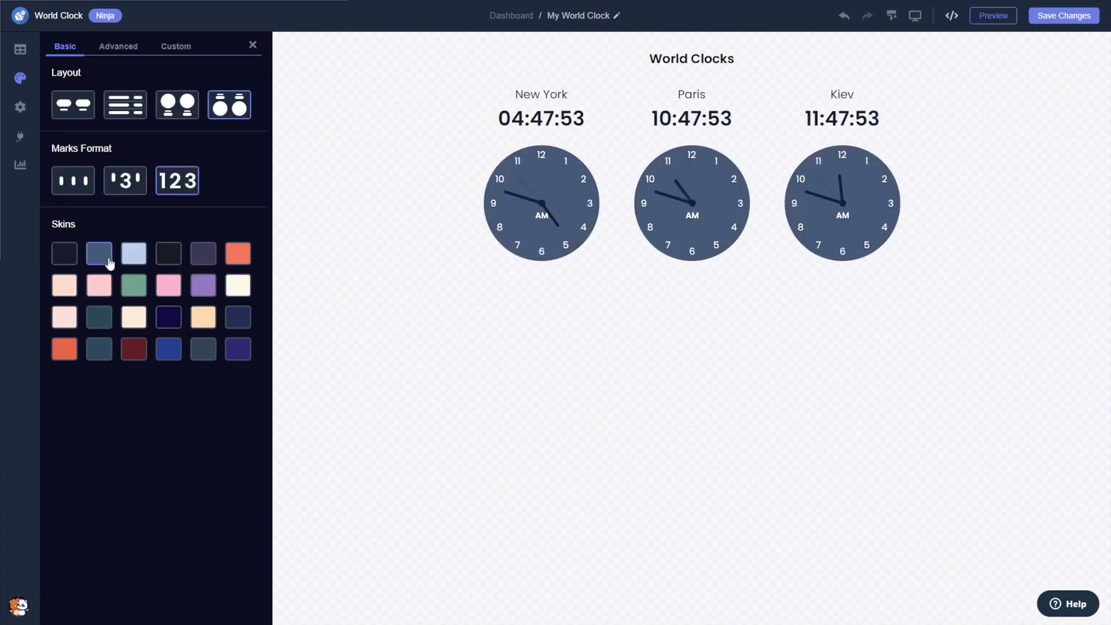
click(135, 253)
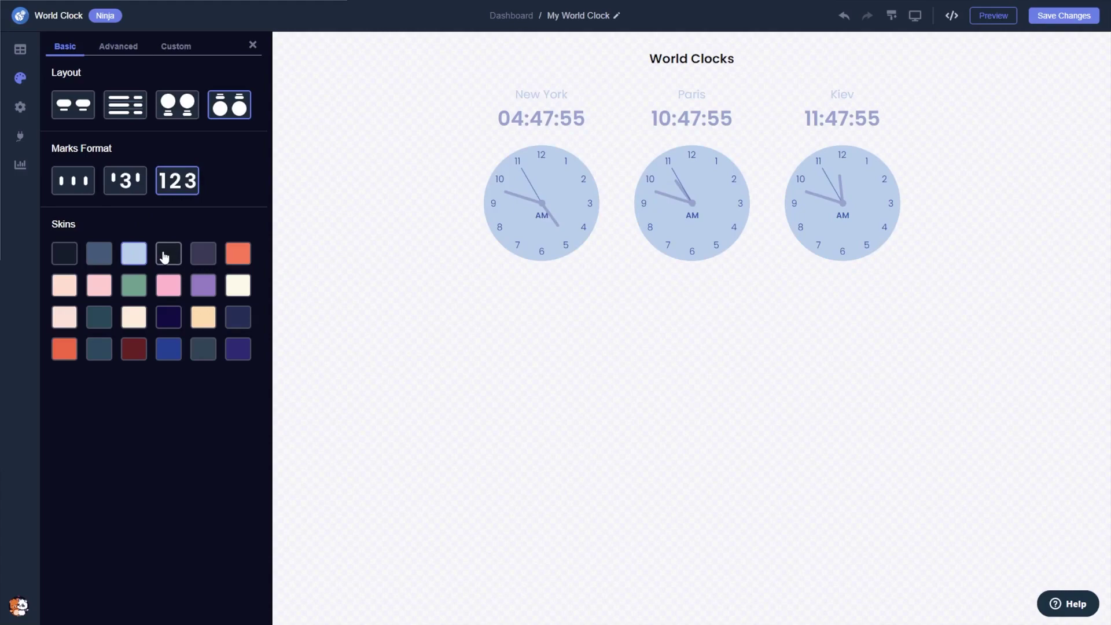
click(167, 253)
click(202, 254)
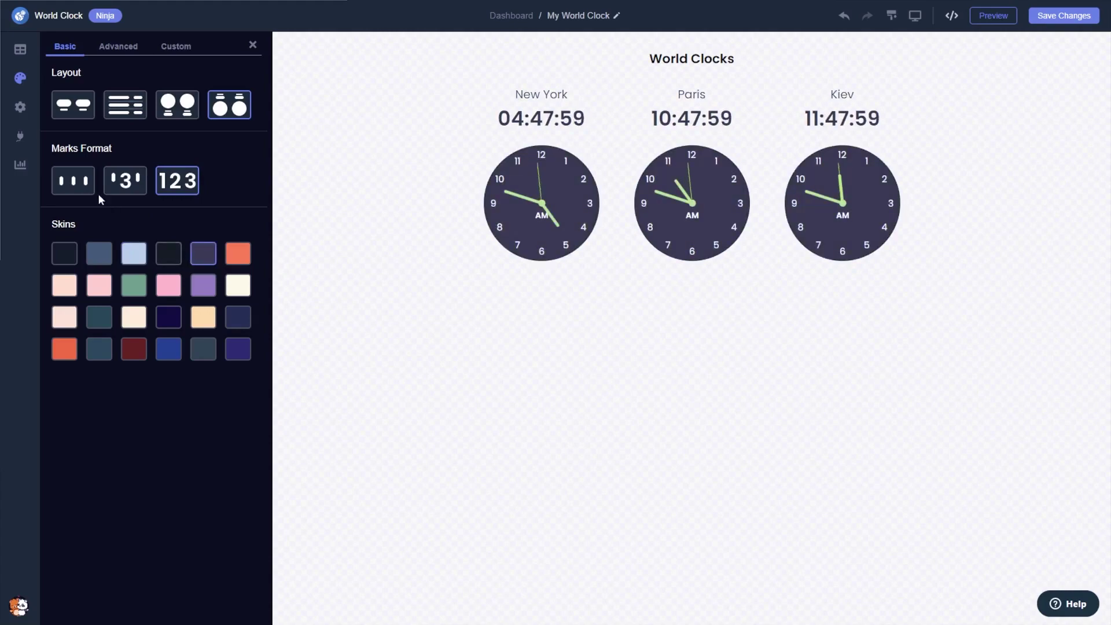
Keep 24-hour format, hide the World Clocks main title, and view analytics integrations
click(21, 107)
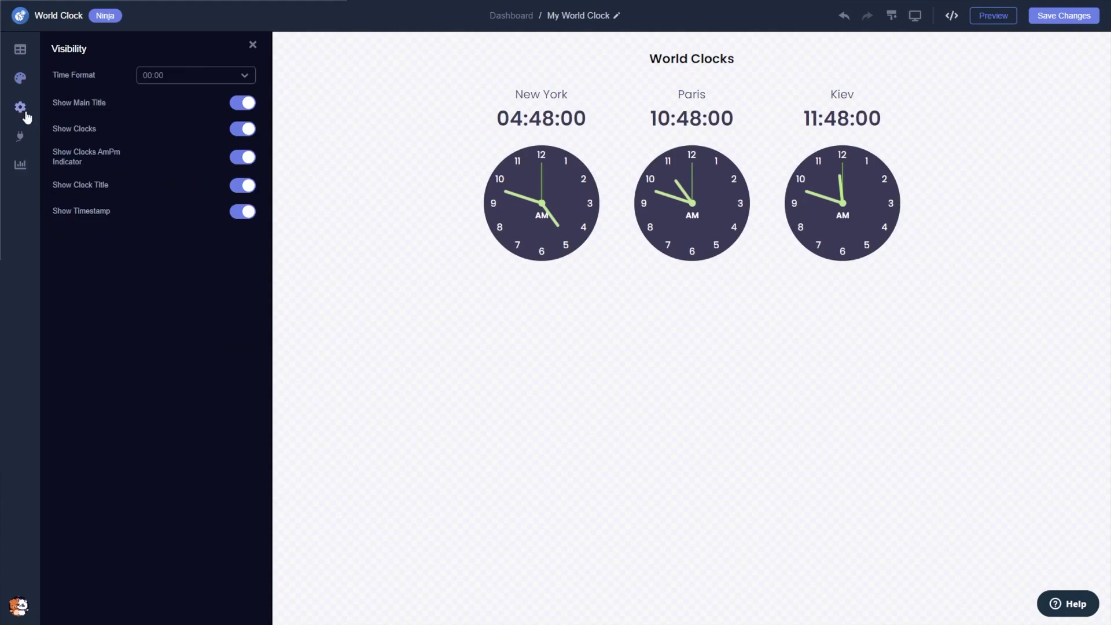
click(192, 77)
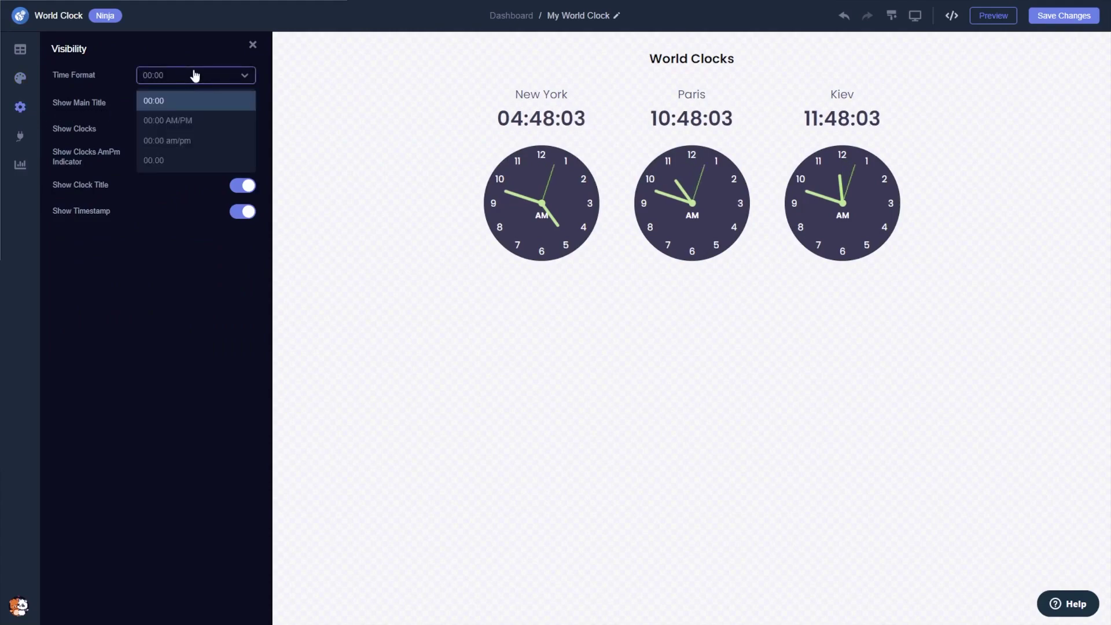
click(194, 76)
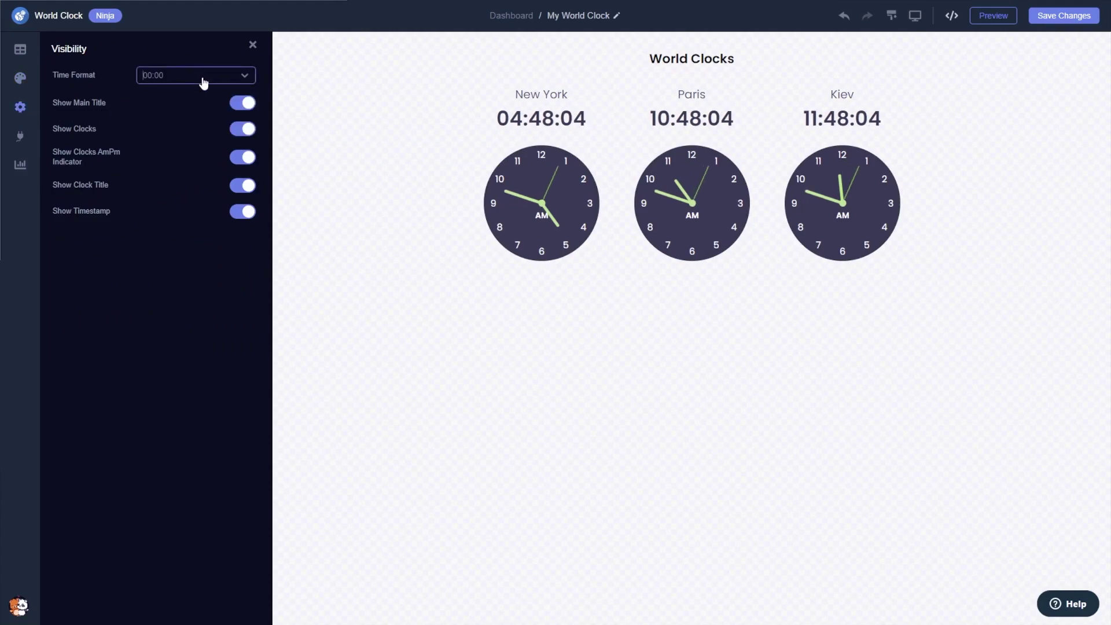
click(242, 103)
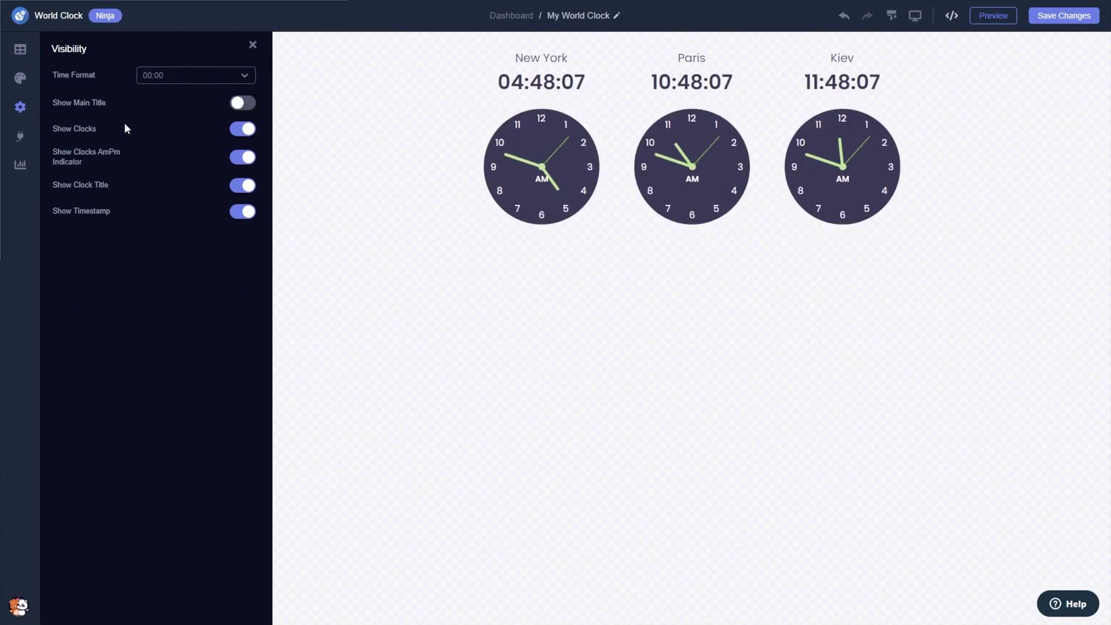
click(21, 137)
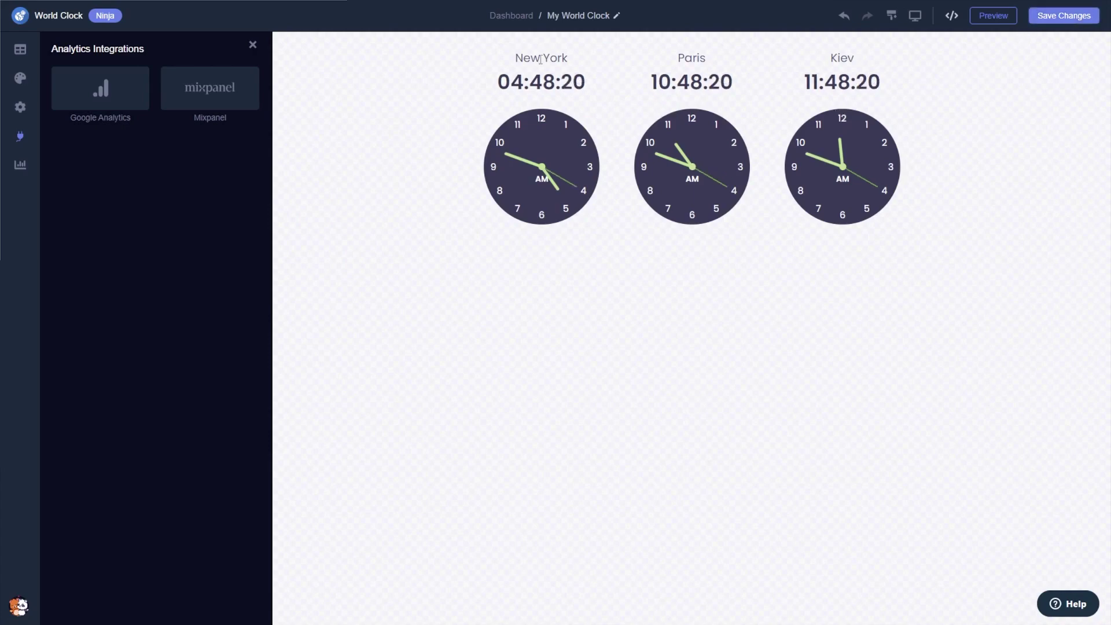
Copy the widget's installation code via the dashboard's 'Add to your website' dialog
click(512, 15)
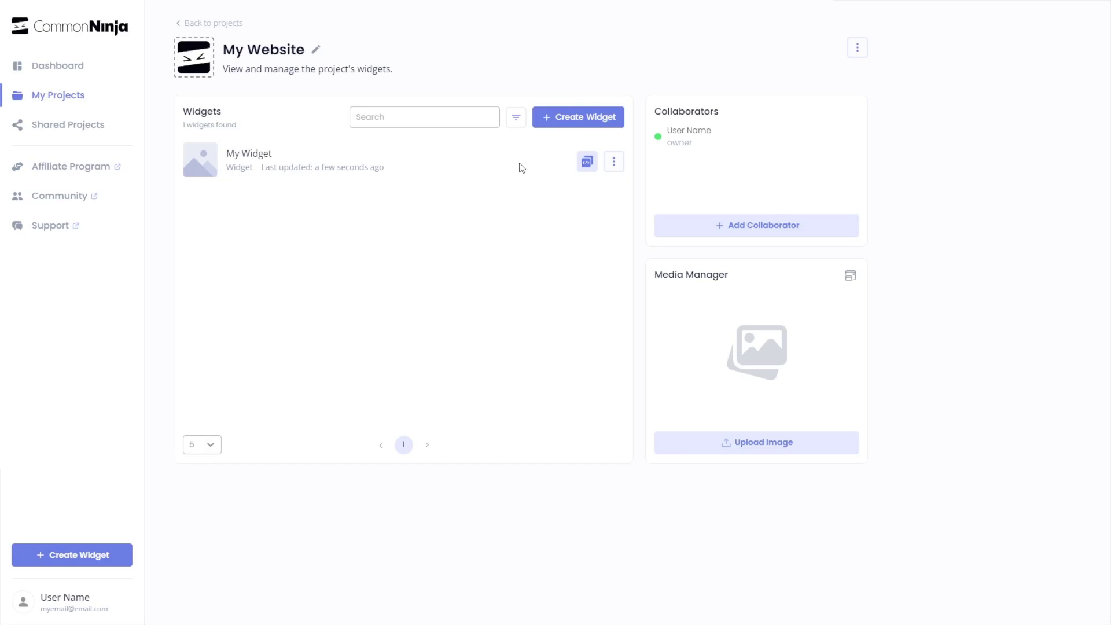
click(590, 163)
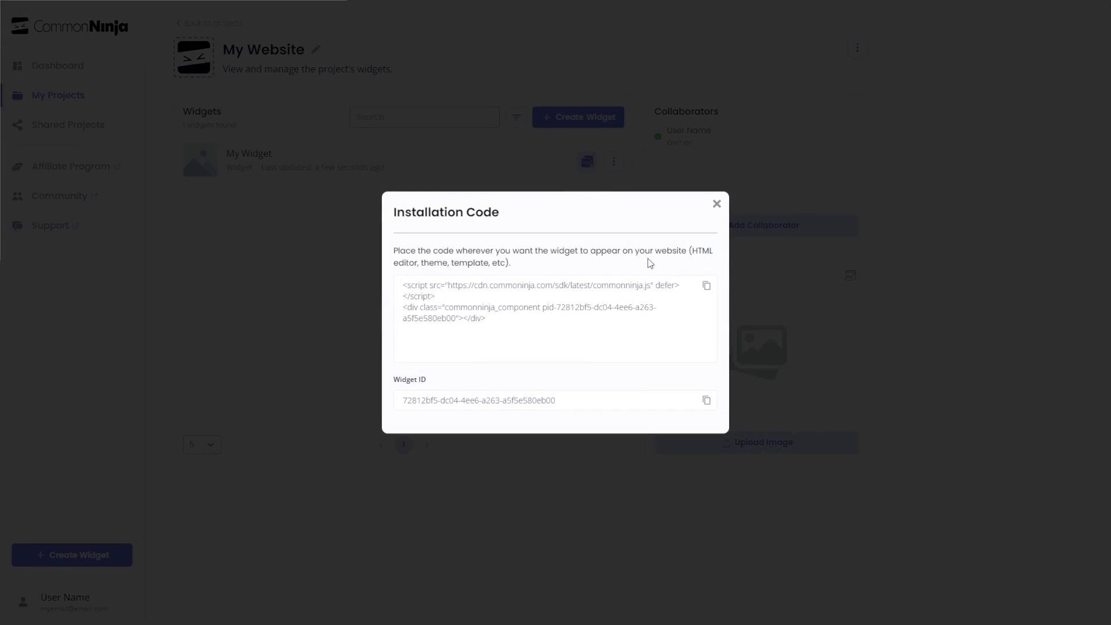
click(707, 286)
click(718, 205)
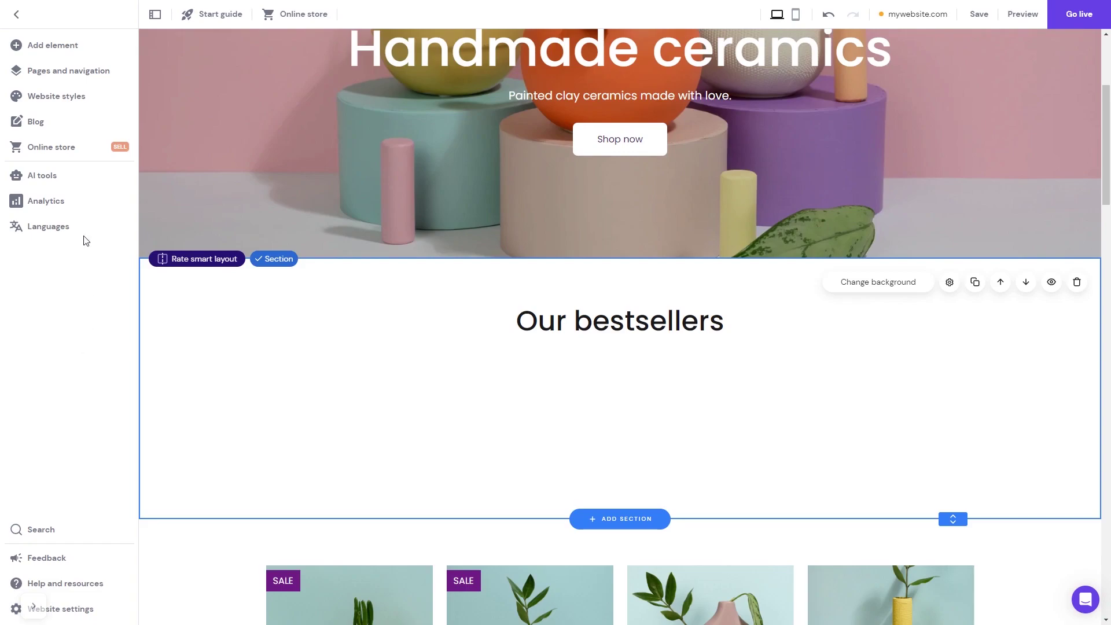
Drop an Embed code element under Our bestsellers, shift it left, and stretch it taller
click(62, 52)
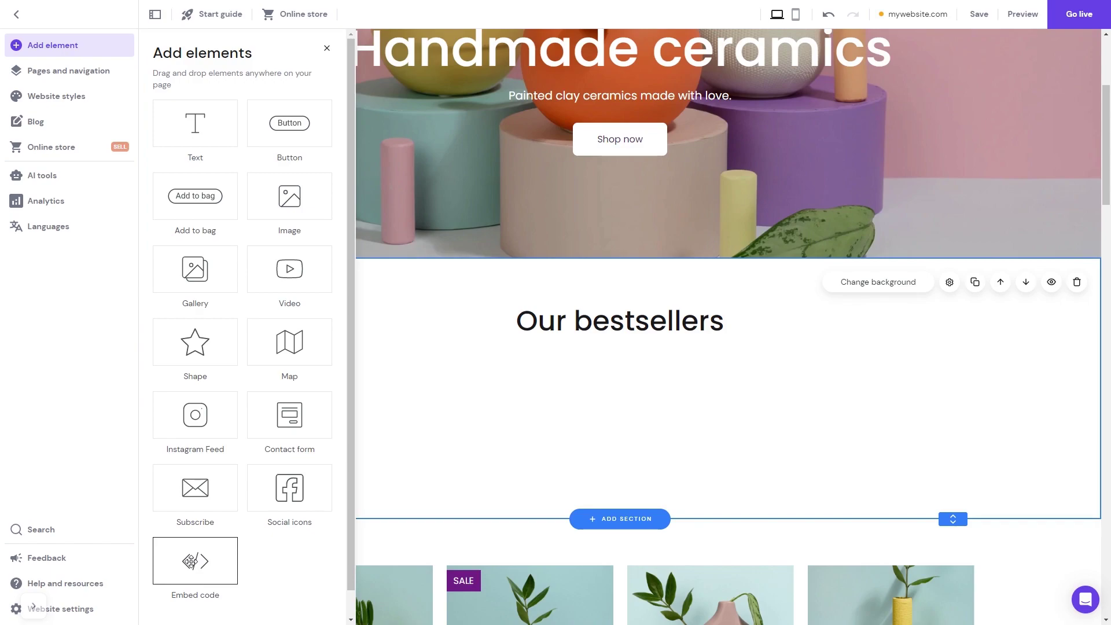
mouse_move(196, 562)
mouse_down()
mouse_move(602, 451)
mouse_move(629, 417)
mouse_up()
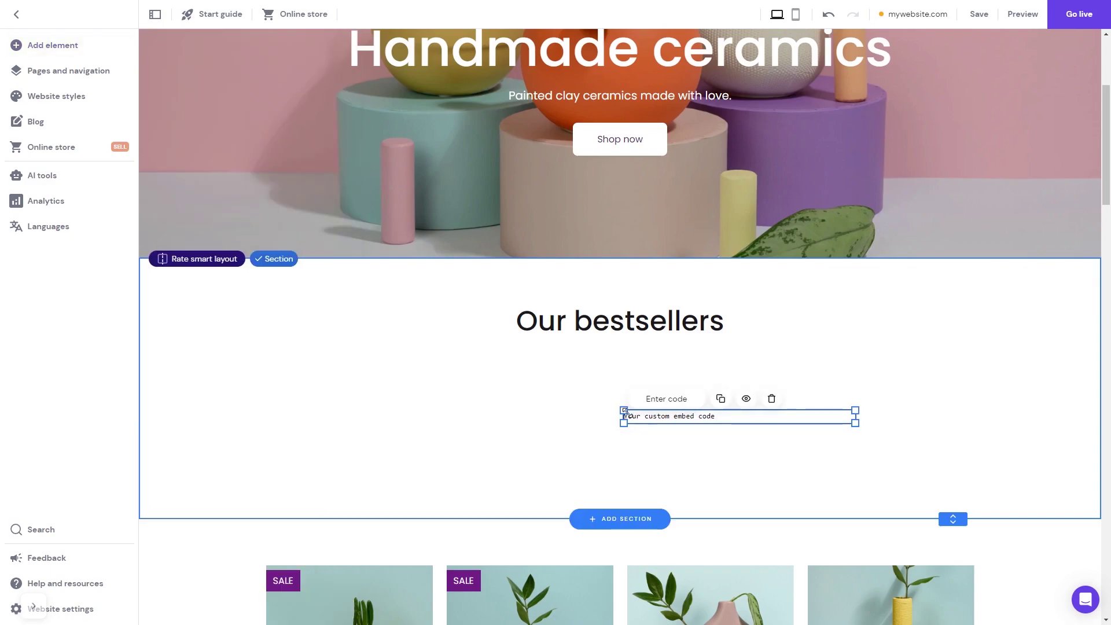
drag(632, 417, 326, 424)
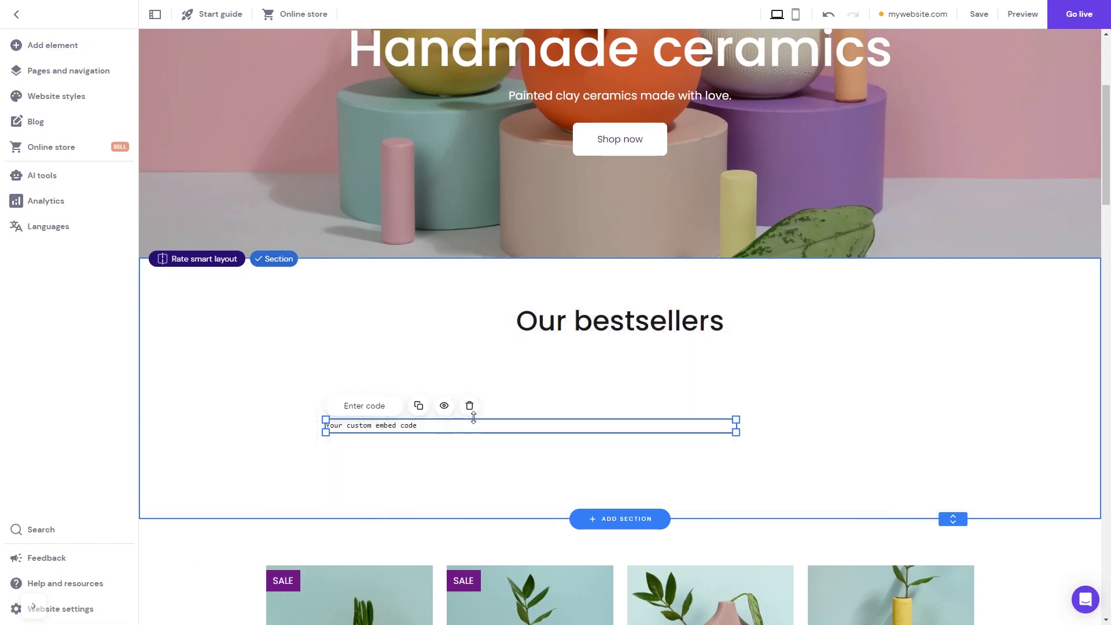
drag(476, 420, 500, 348)
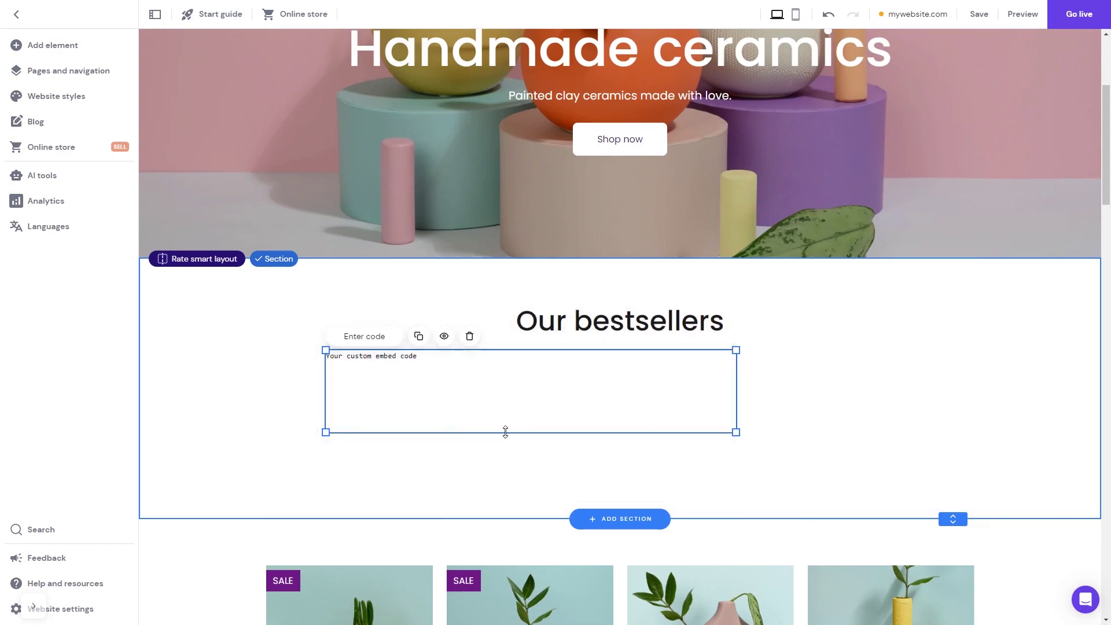
drag(508, 432, 506, 502)
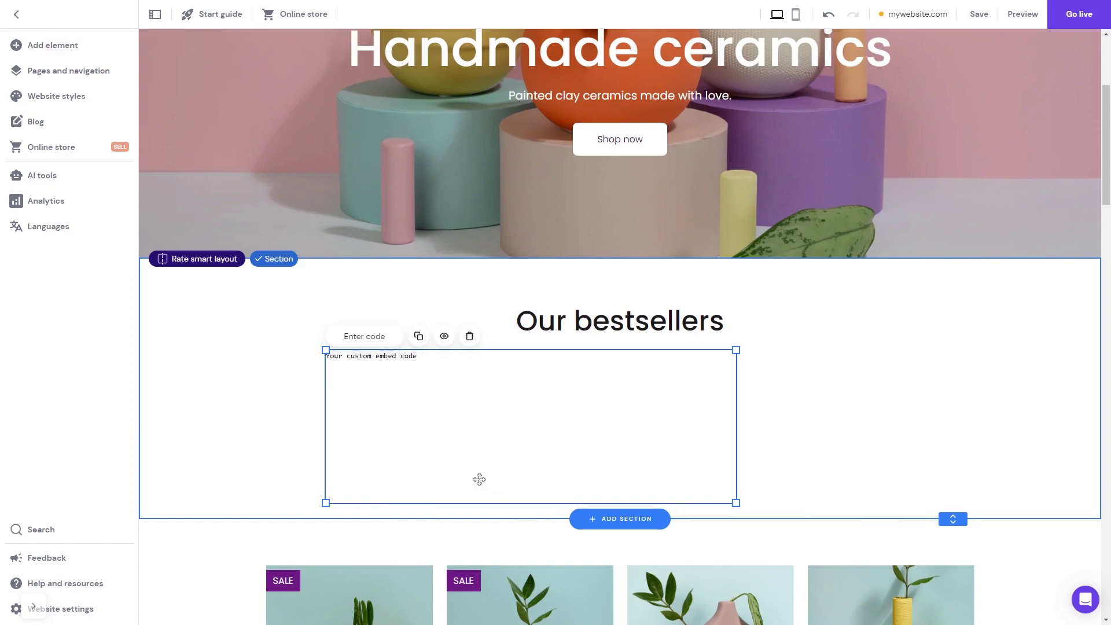
Replace the embed placeholder with the pasted Common Ninja script and apply it
click(365, 337)
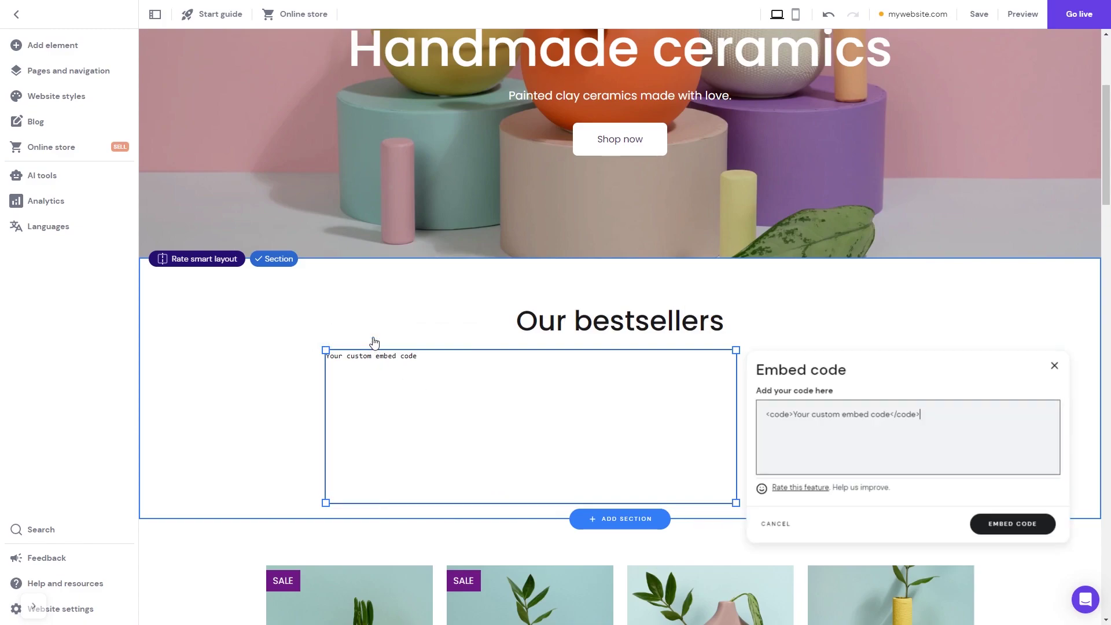
triple_click(790, 416)
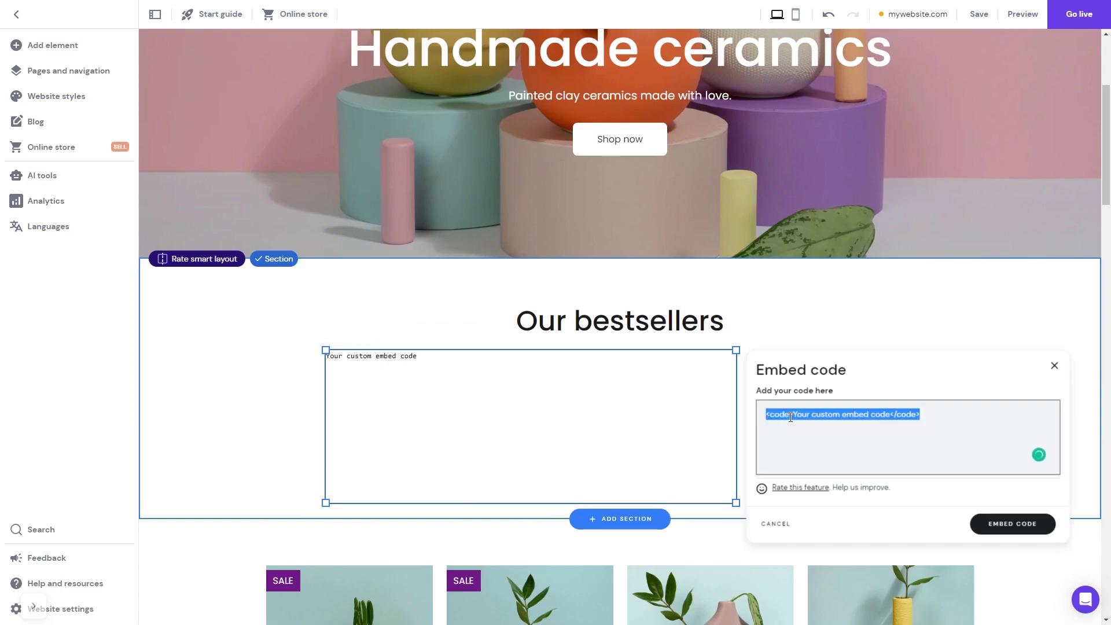
key(ctrl+v)
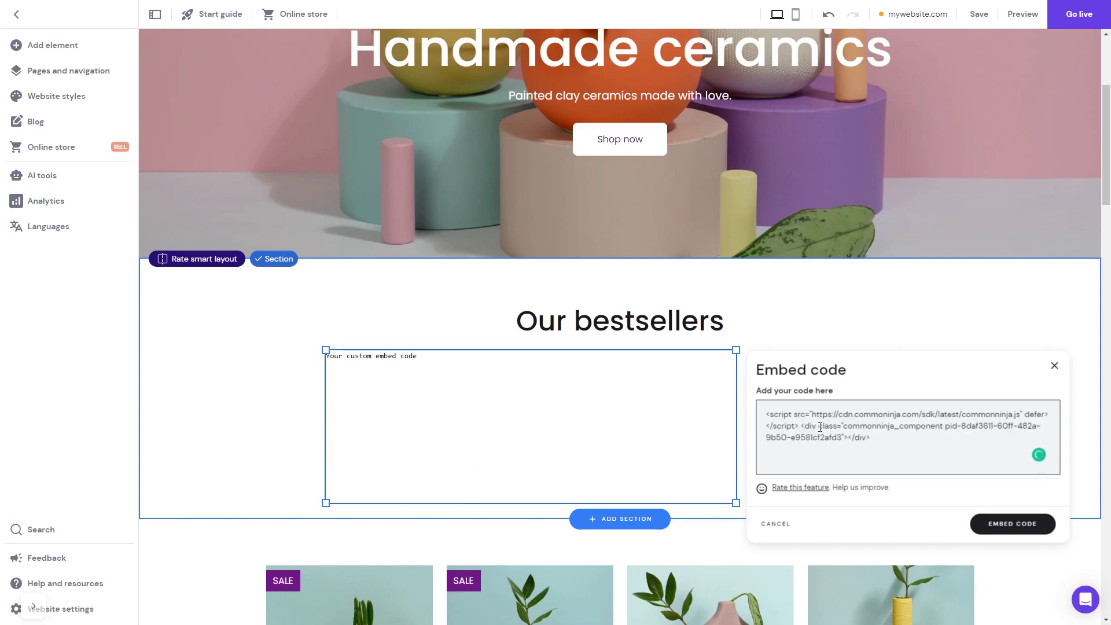
click(1000, 525)
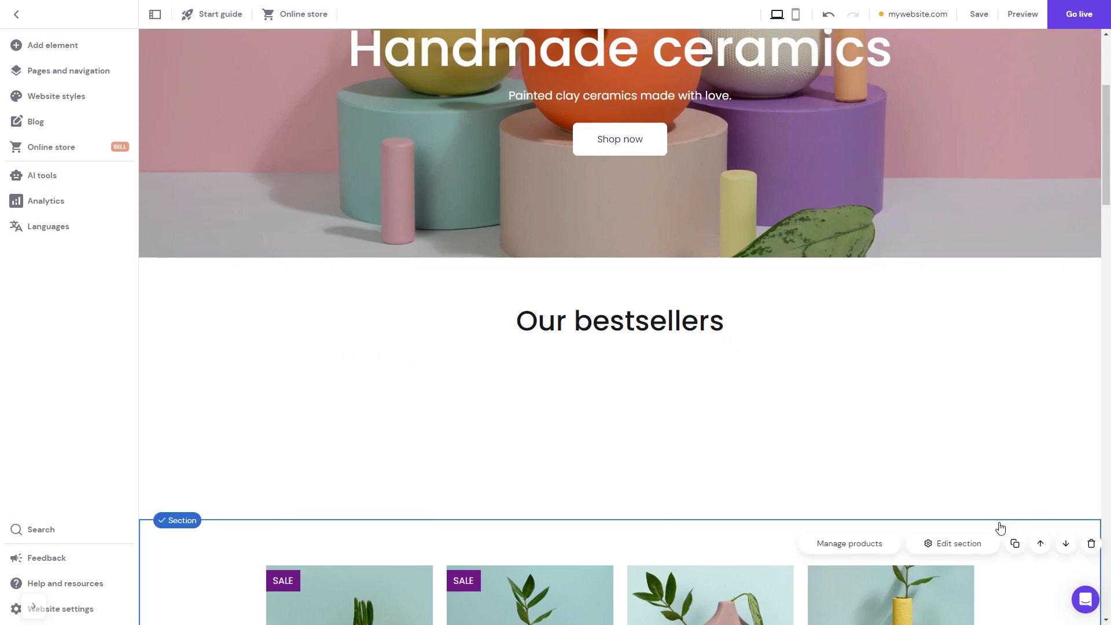